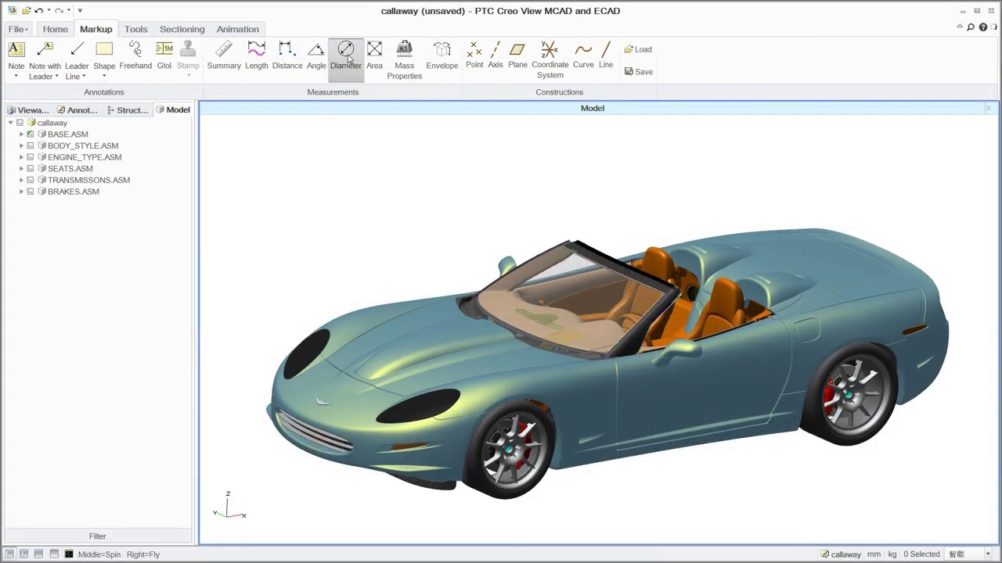
Measure the front wheel's diameter and the distance between the wheel axes.
left_click(346, 56)
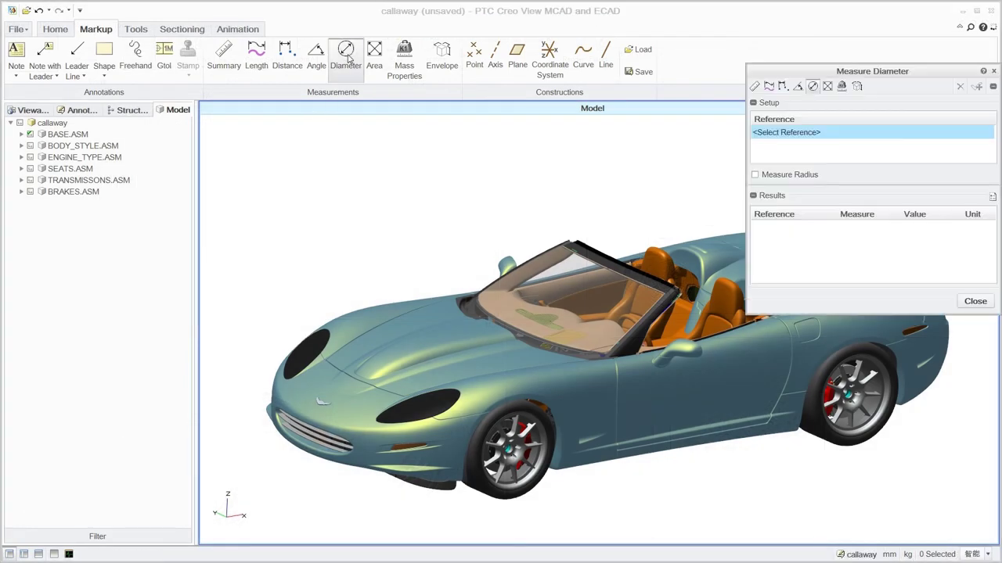
left_click(565, 479)
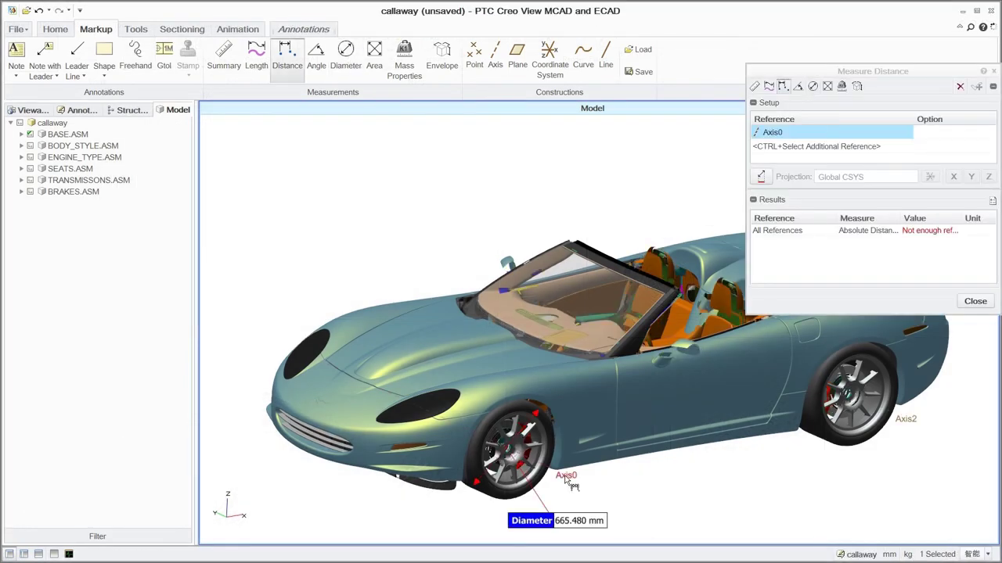
left_click(908, 425)
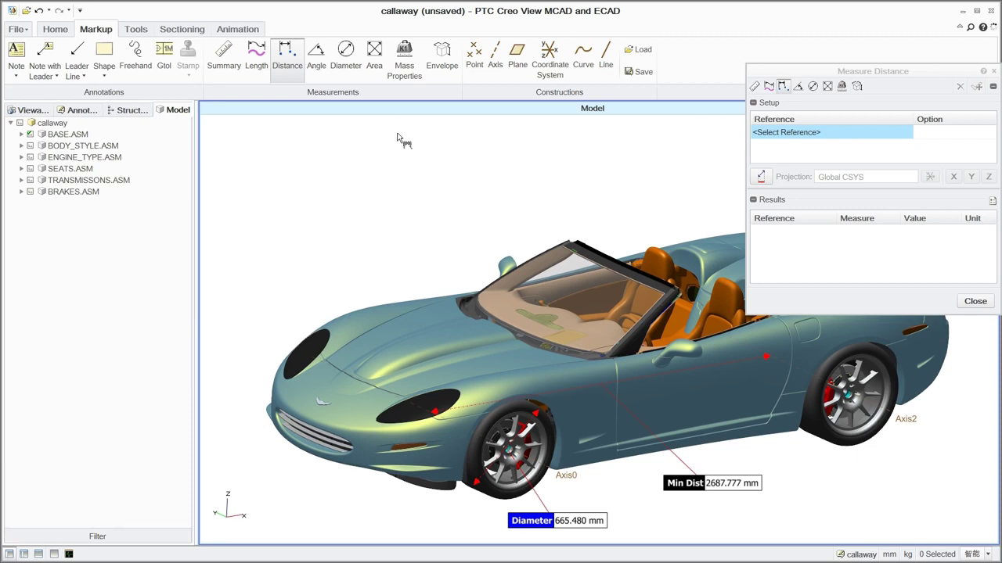
Get the mass properties of the windshield frame assembly, then clear the selection.
left_click(402, 61)
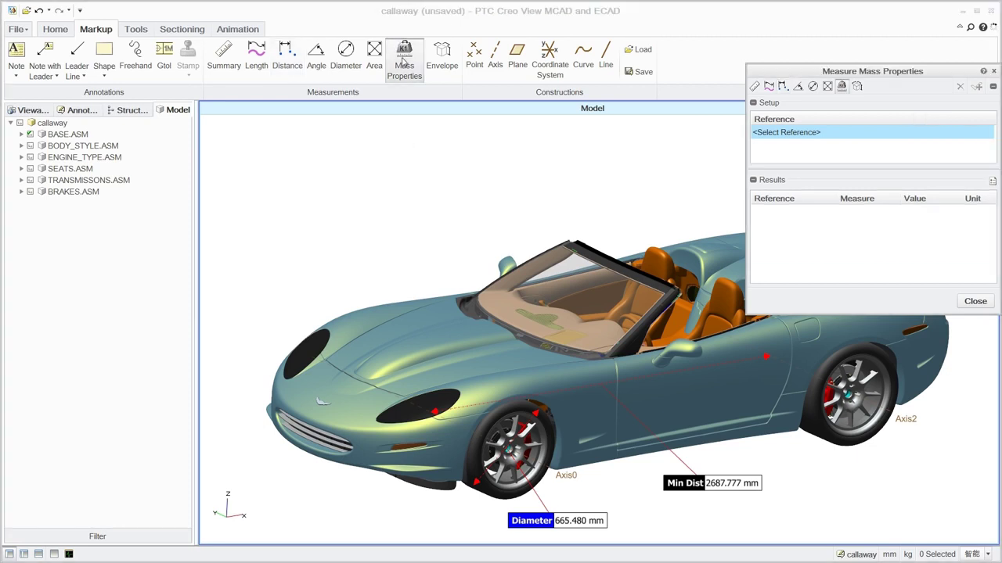
left_click(568, 286)
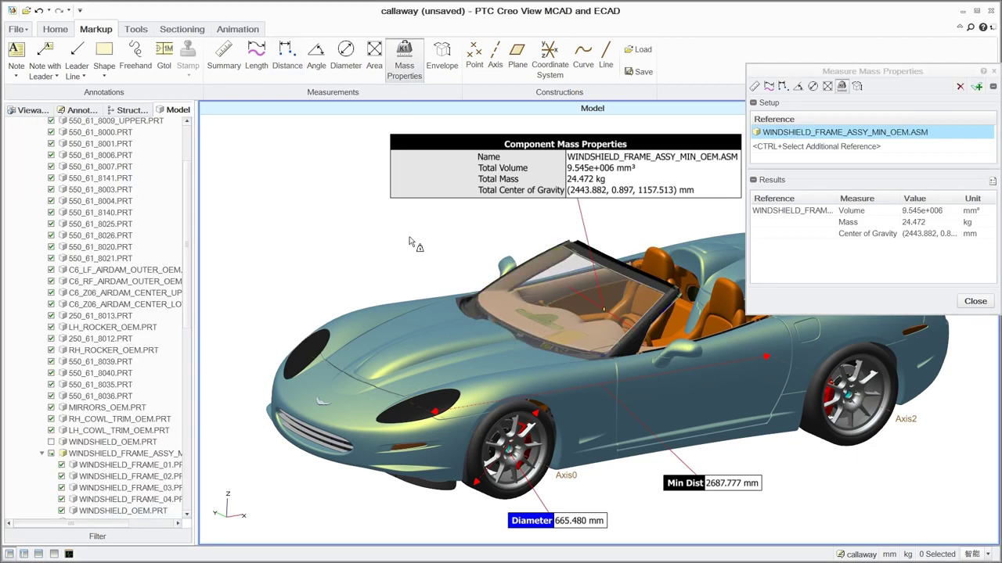
left_click(409, 242)
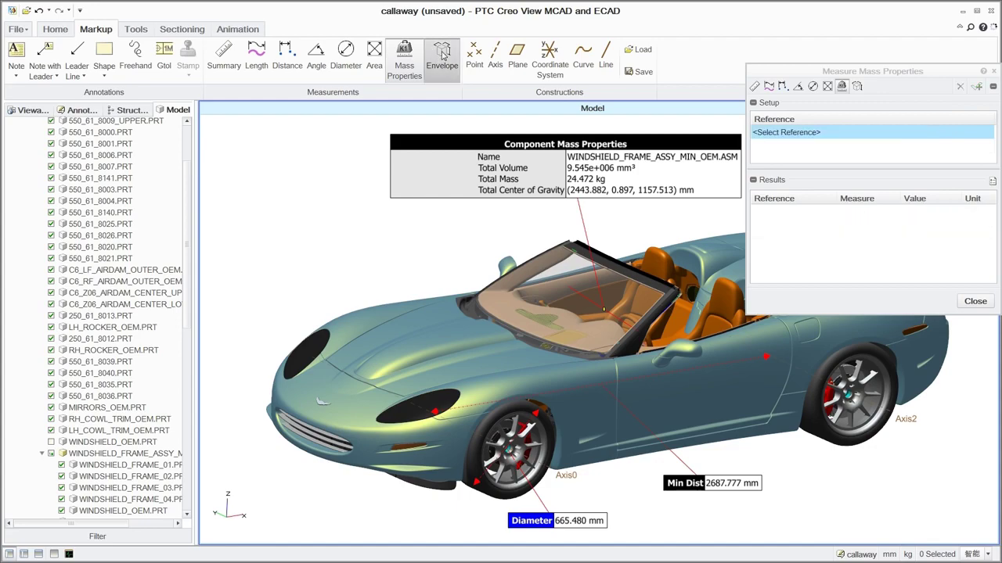
Measure the rear wheel's envelope and run the transmission interference calculation.
left_click(443, 55)
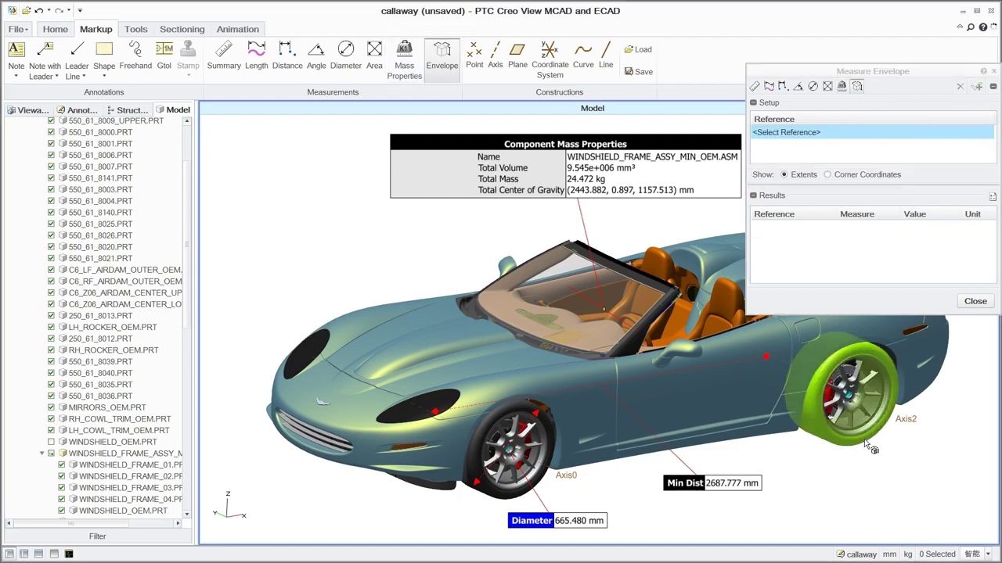
left_click(853, 395)
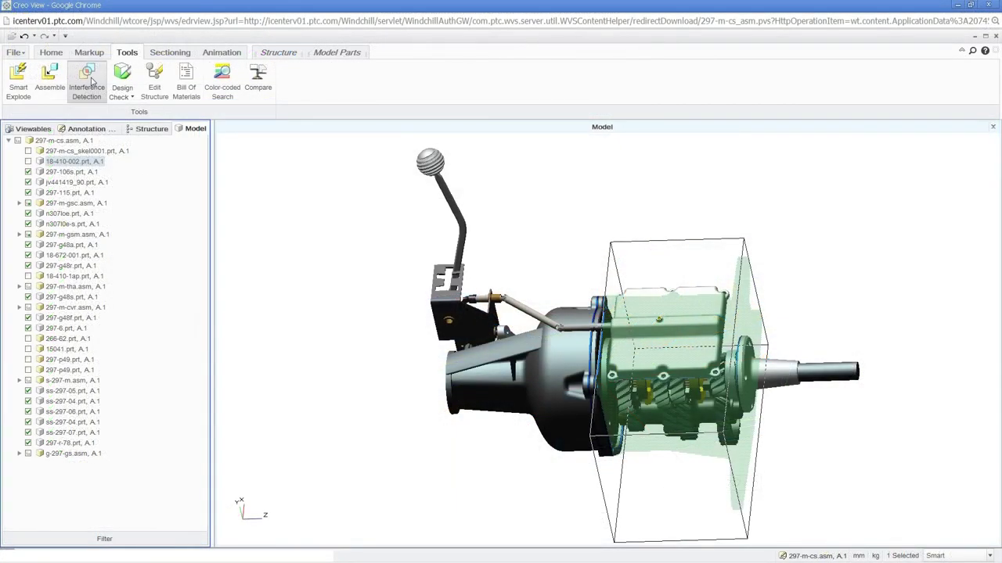
left_click(554, 426)
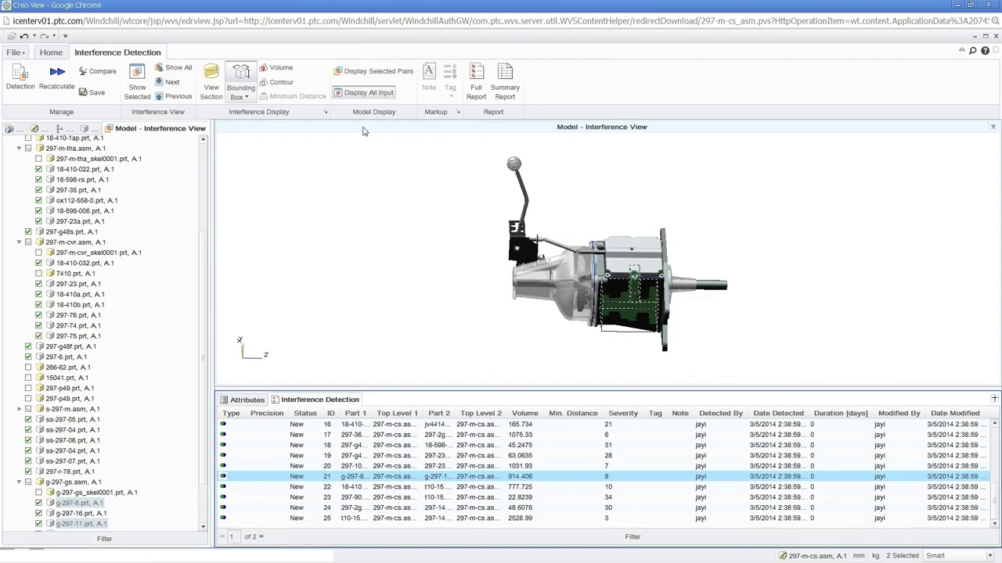
Step to interference 23 and attach a tagged note saying it must be resolved.
key("Down")
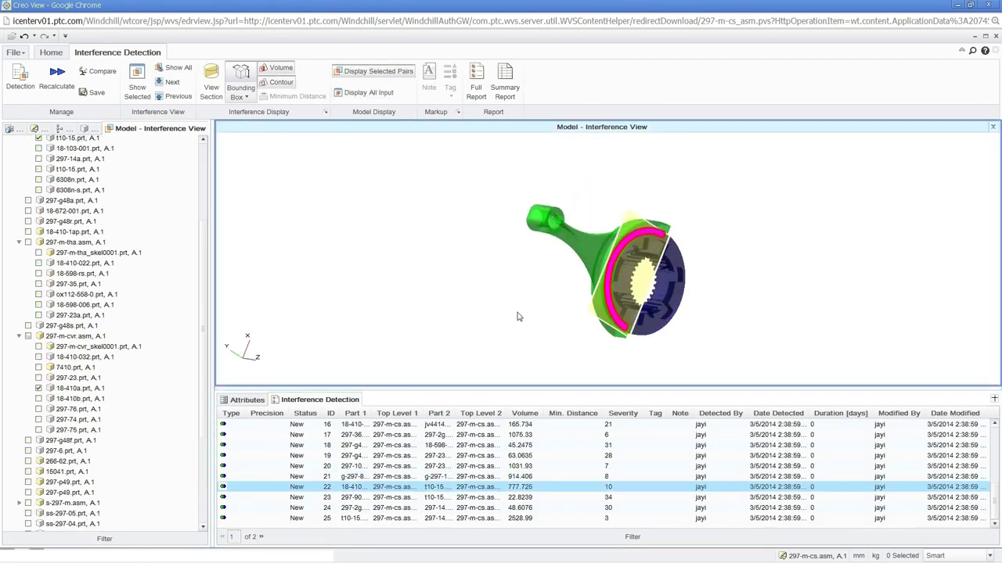
key("Down")
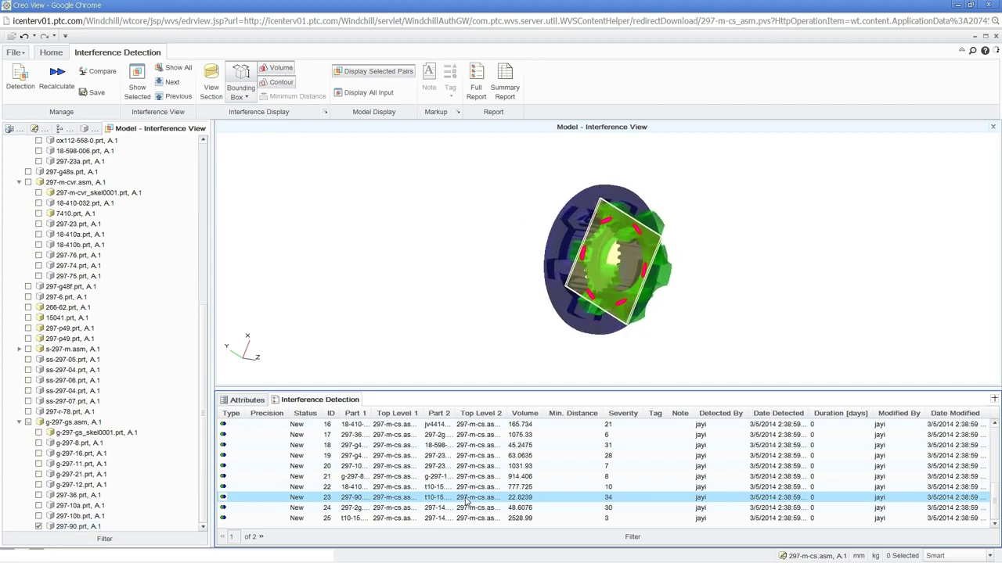
left_click(428, 89)
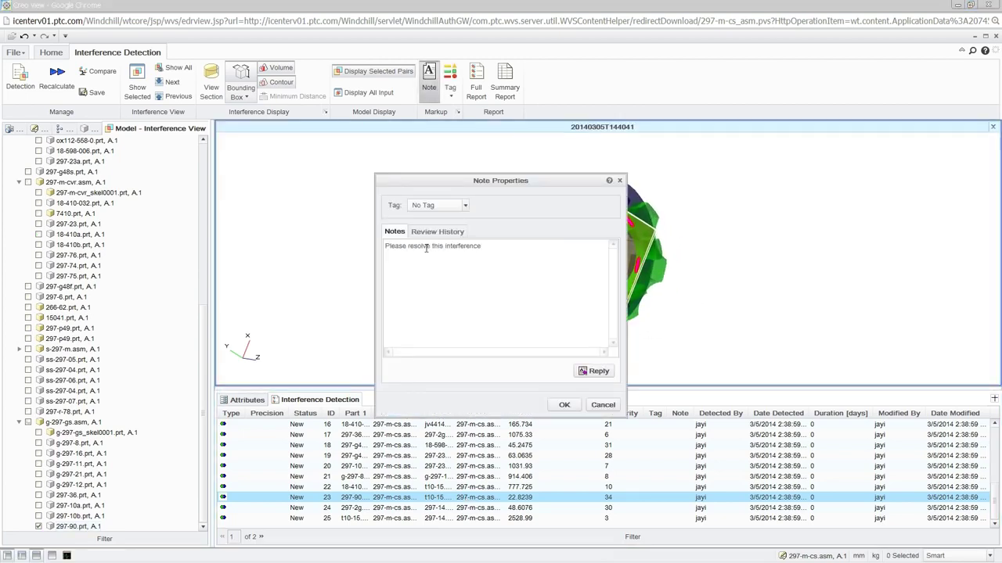
left_click(463, 205)
left_click(452, 241)
left_click(564, 404)
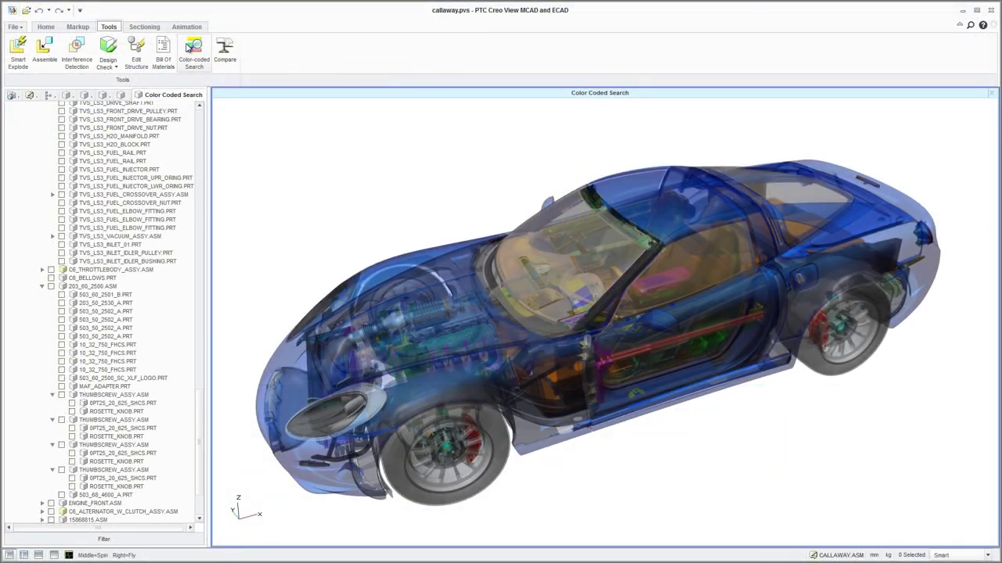
Run a color-coded search with the SOURCE query and color code all results.
left_click(189, 48)
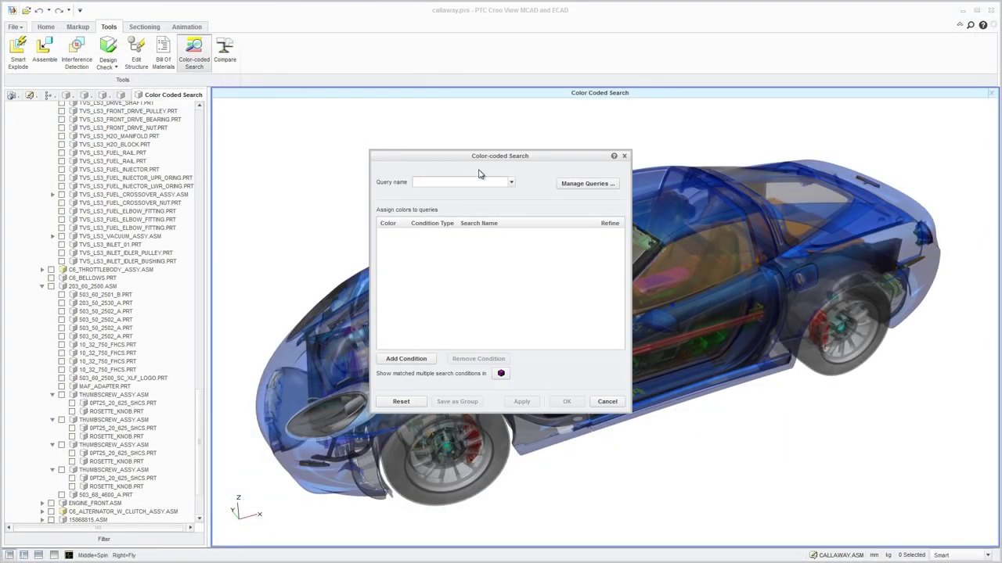
left_click(510, 184)
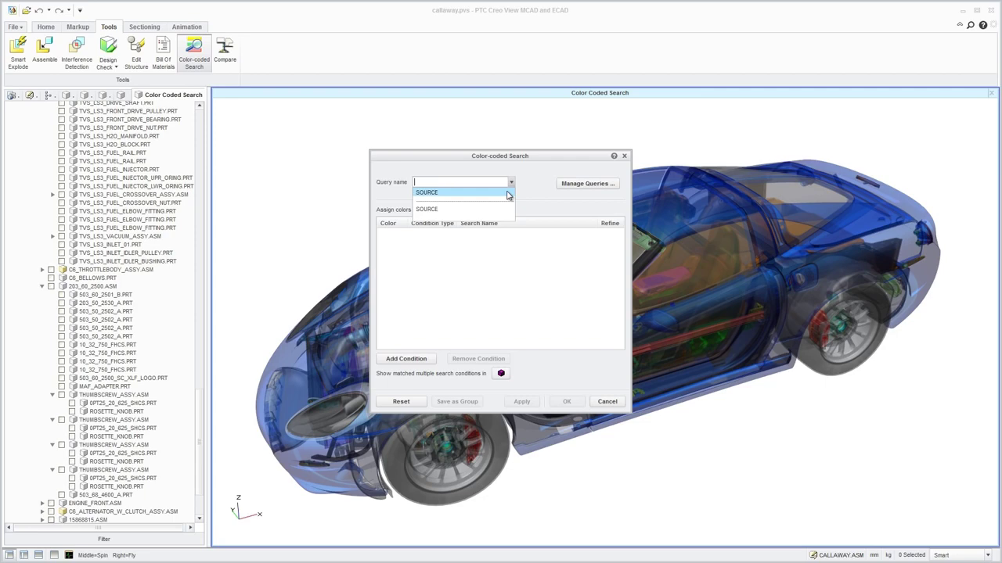
left_click(507, 194)
left_click(562, 399)
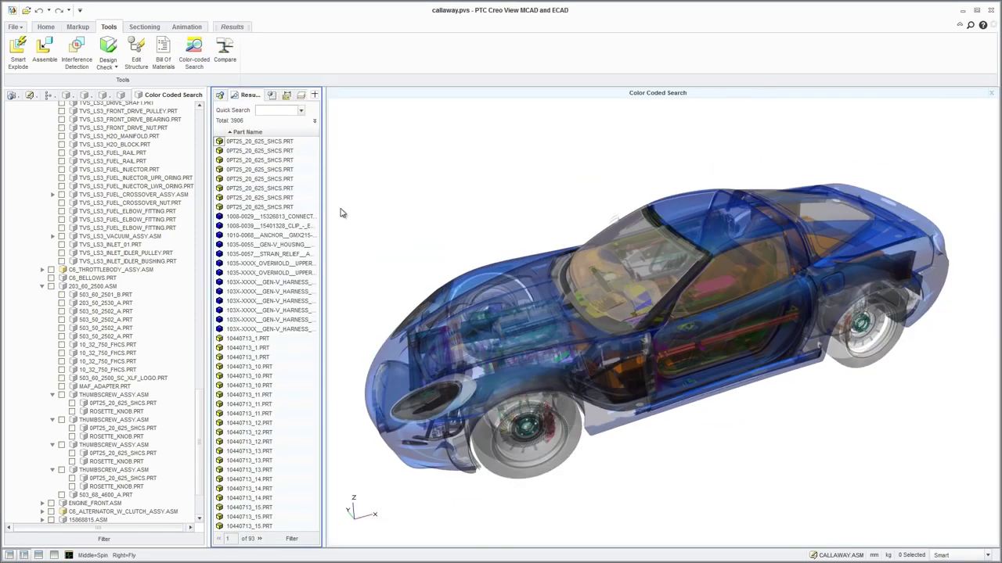
right_click(280, 144)
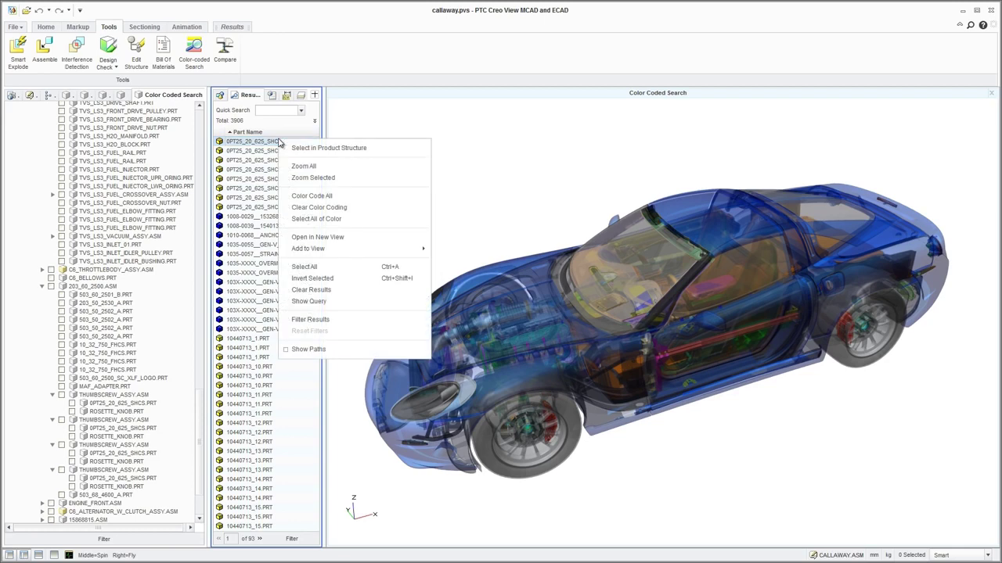
left_click(316, 197)
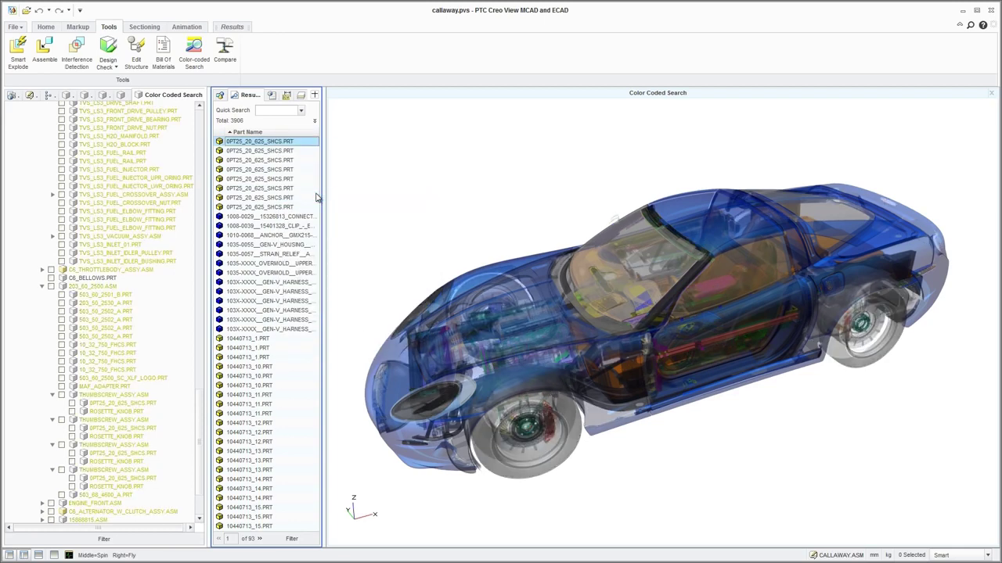
Check the colored car from the side and bottom, then return to a three-quarter view.
left_click(441, 209)
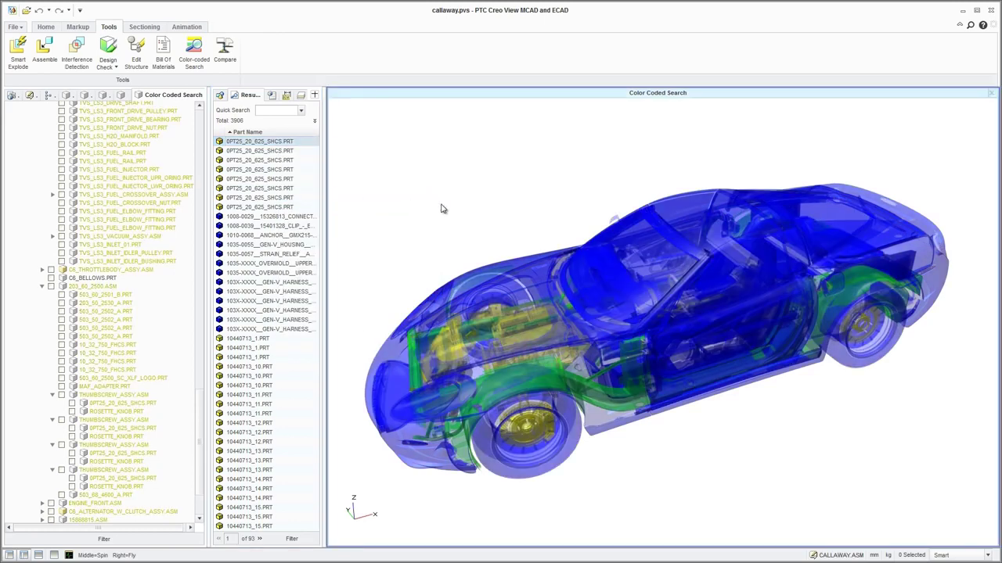
key("ctrl+2")
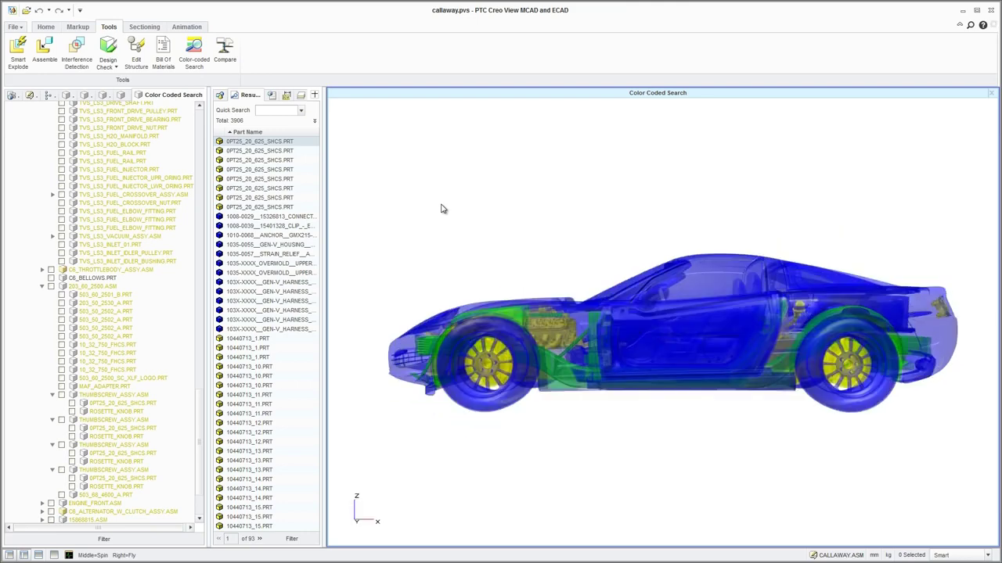
key("ctrl+6")
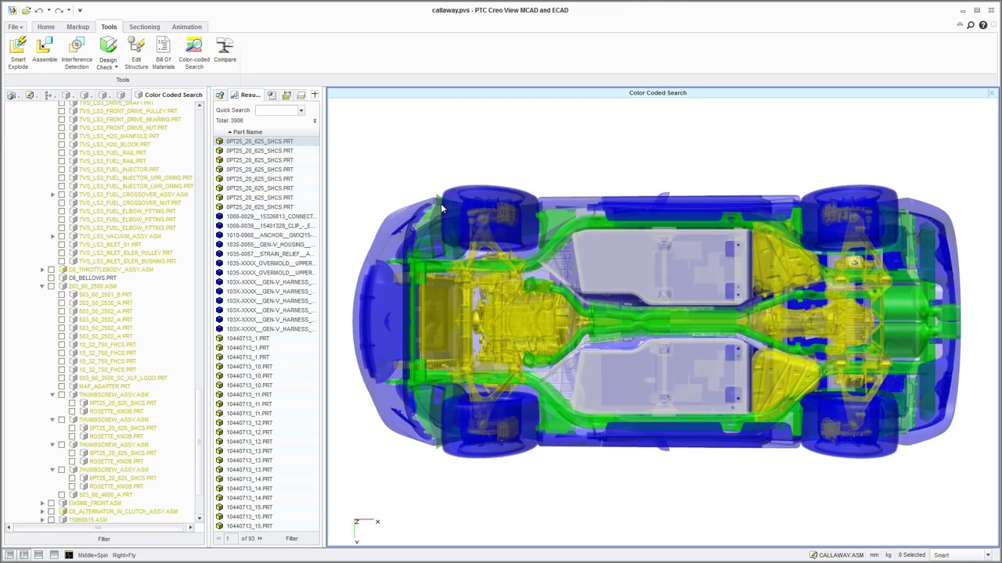
key("ctrl+0")
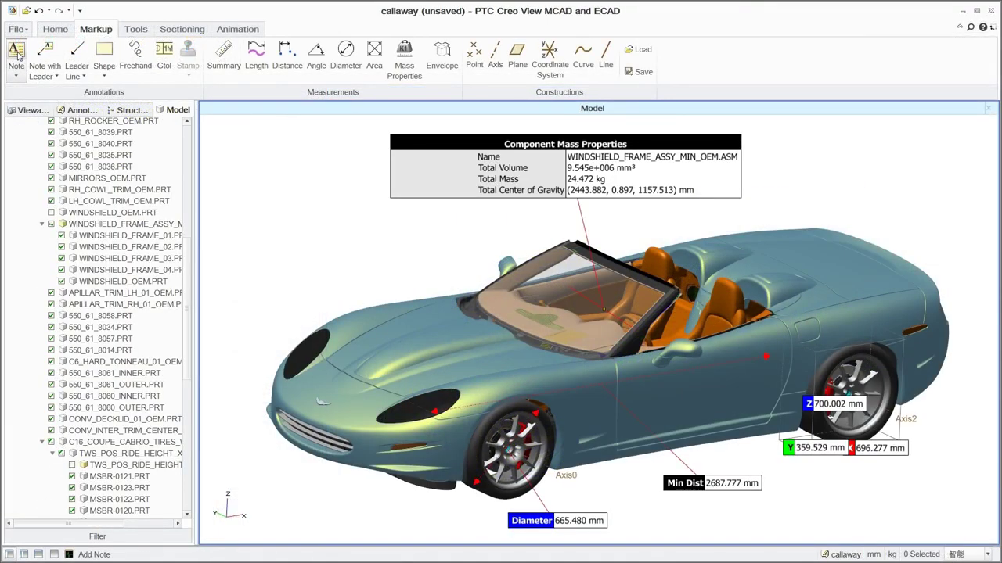
Place a magenta note by the front tire: 'The outside diameter of the front tire is not correct, please check the CAD model.'.
left_click(627, 520)
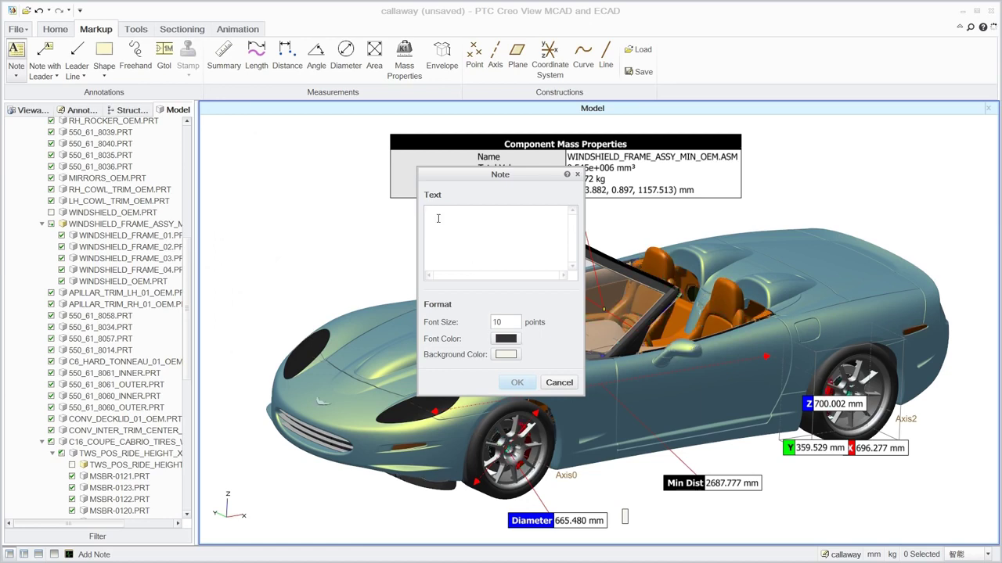
type("The outside diameter of the front tire is not correct, please check the CAD model.")
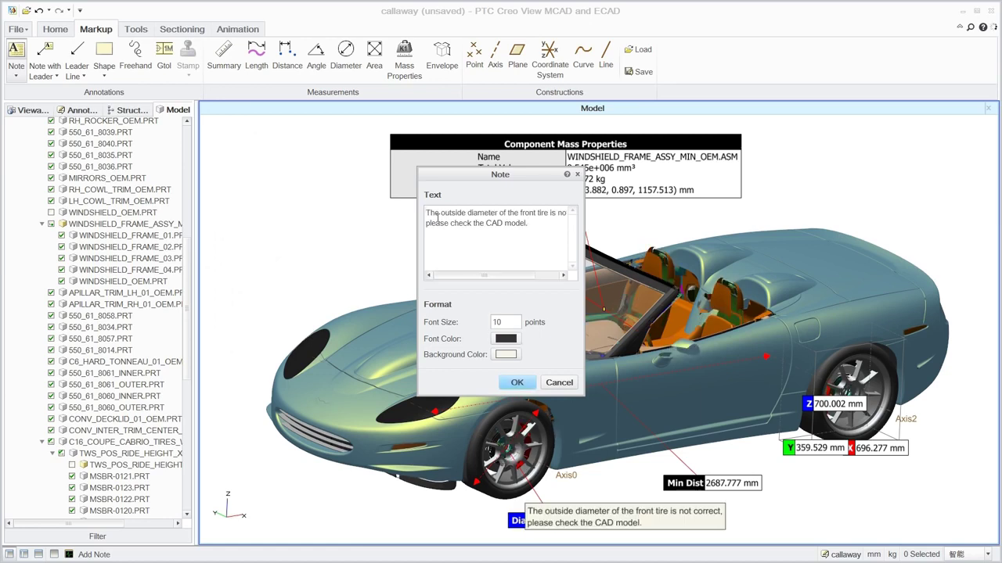
type("1")
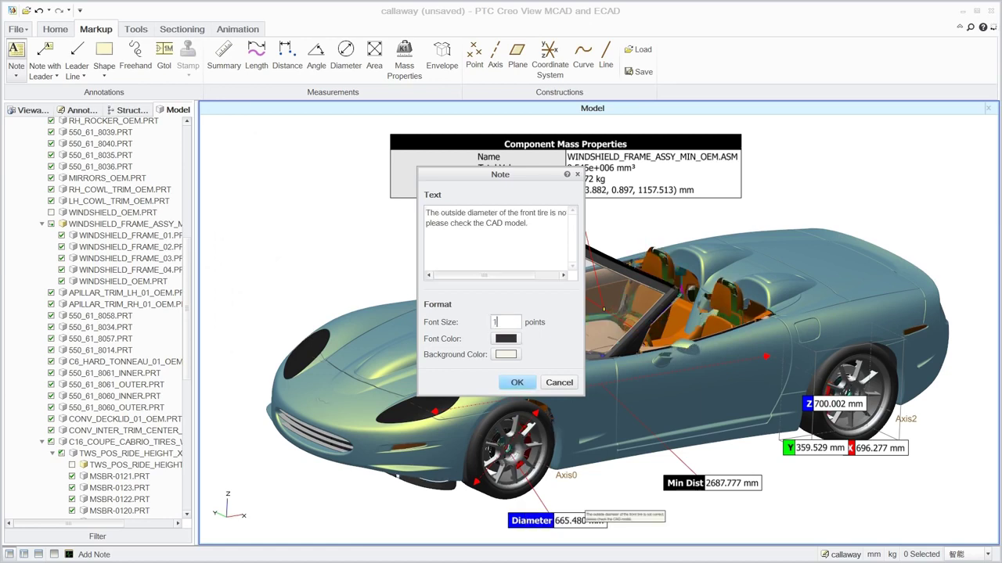
type("2")
left_click(516, 342)
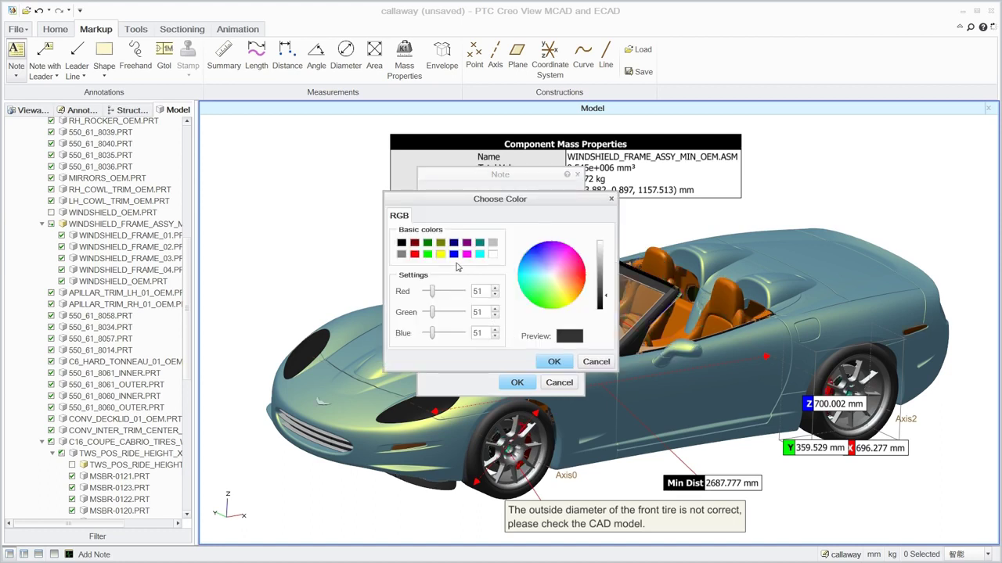
left_click(549, 365)
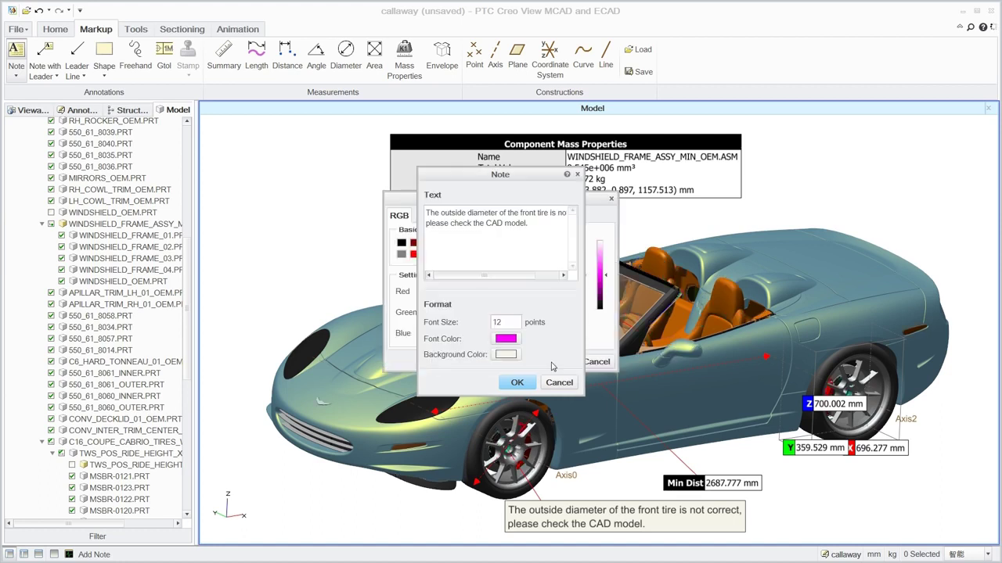
left_click(517, 384)
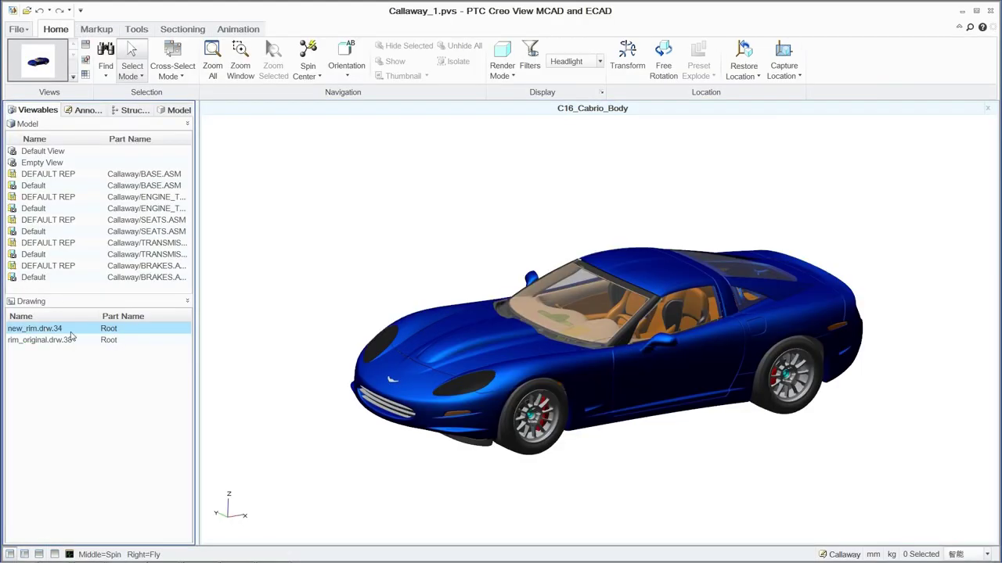
Compare new_rim.drw.34 with rim_original.drw.38.
right_click(77, 331)
mouse_move(113, 391)
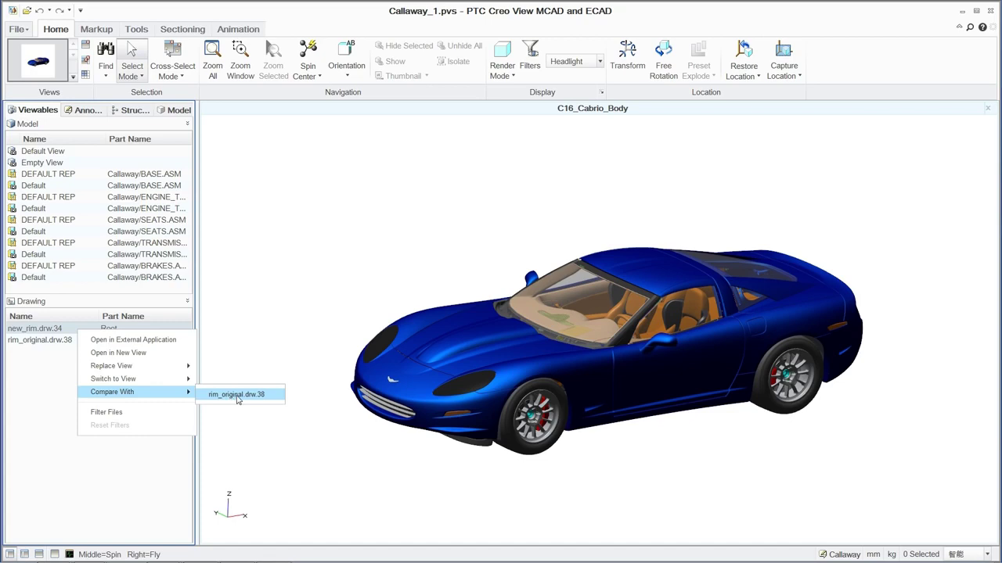
left_click(238, 395)
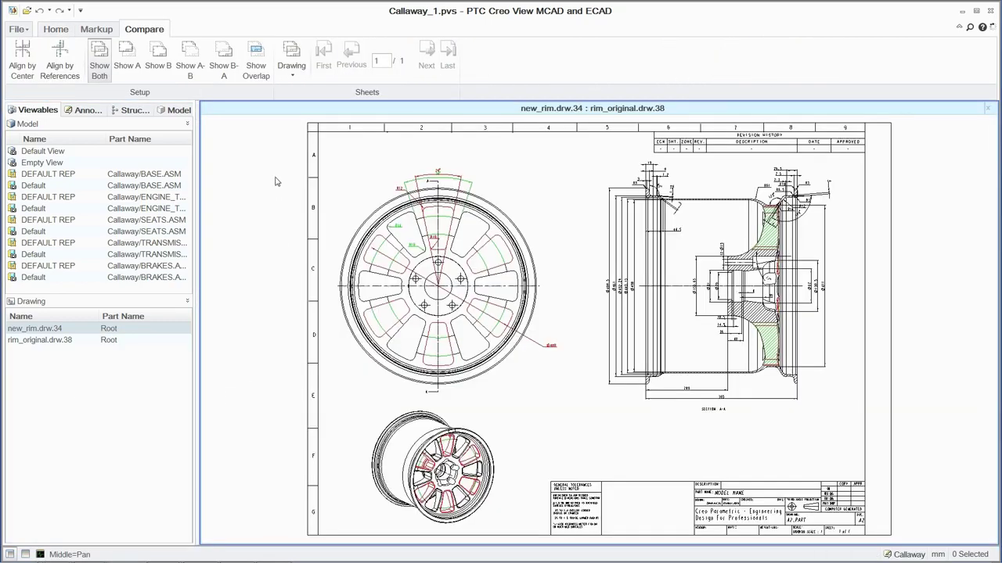
scroll(478, 282, "up", 2)
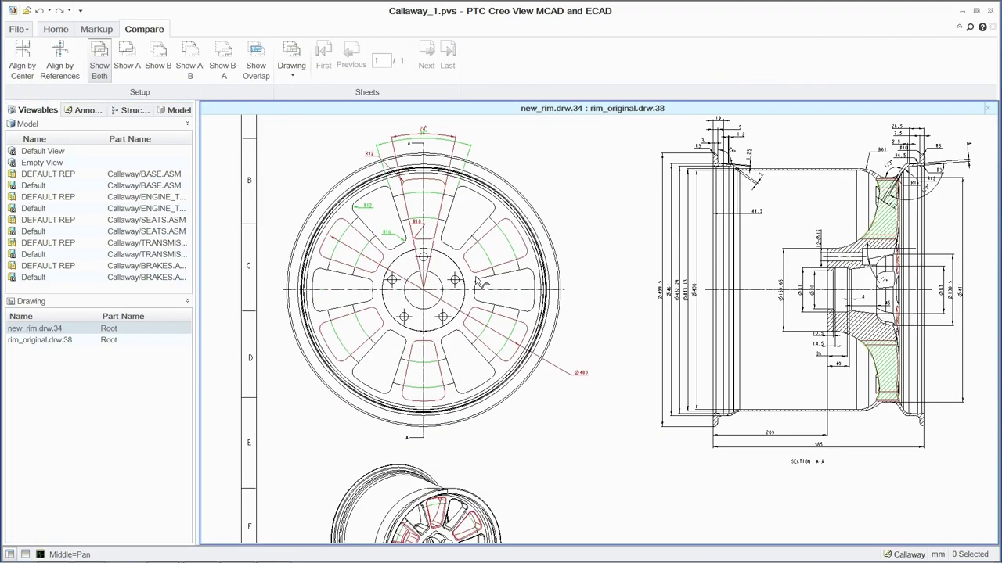
Review version A alone, version B alone, their A-B differences, then both overlaid.
left_click(126, 53)
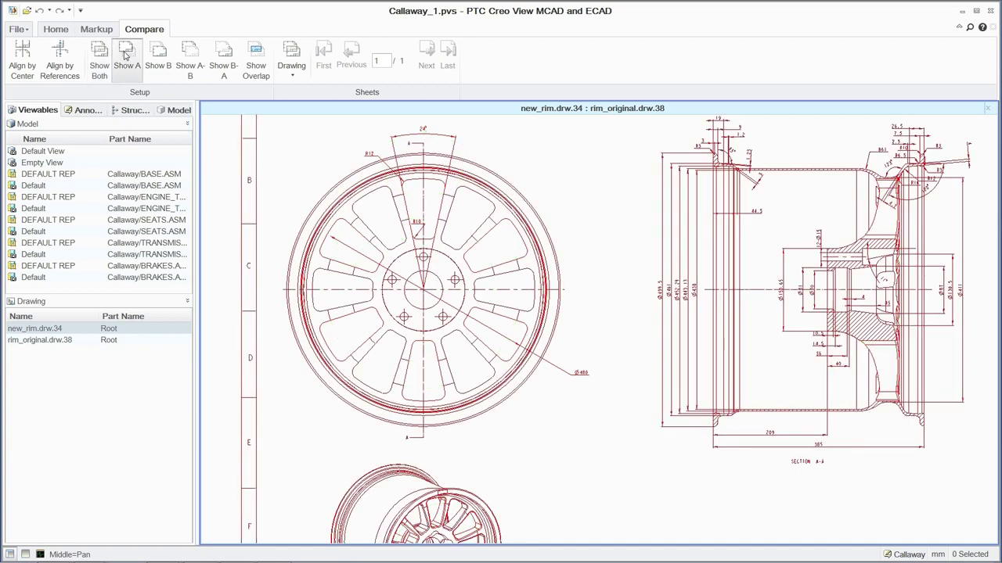
left_click(160, 57)
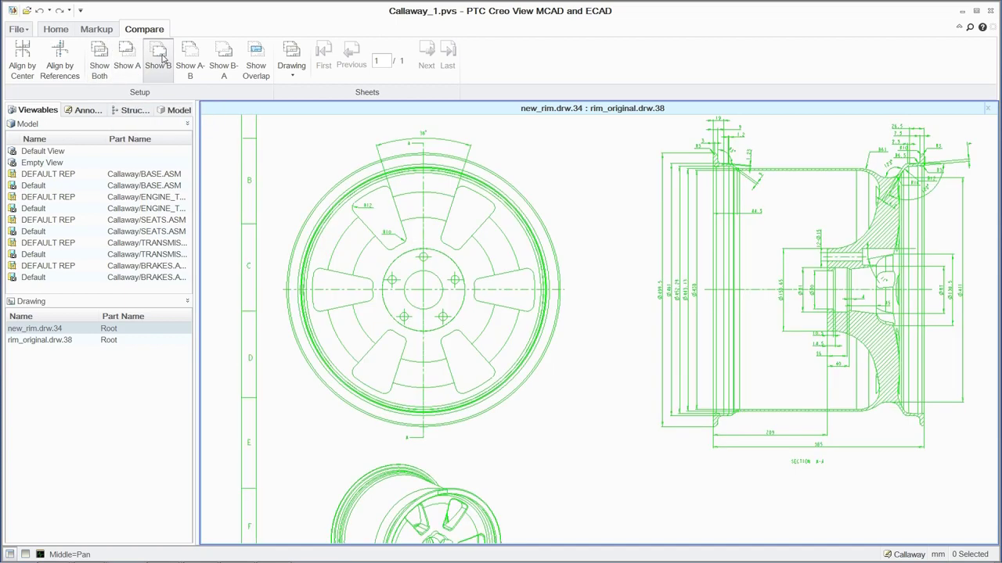
left_click(195, 56)
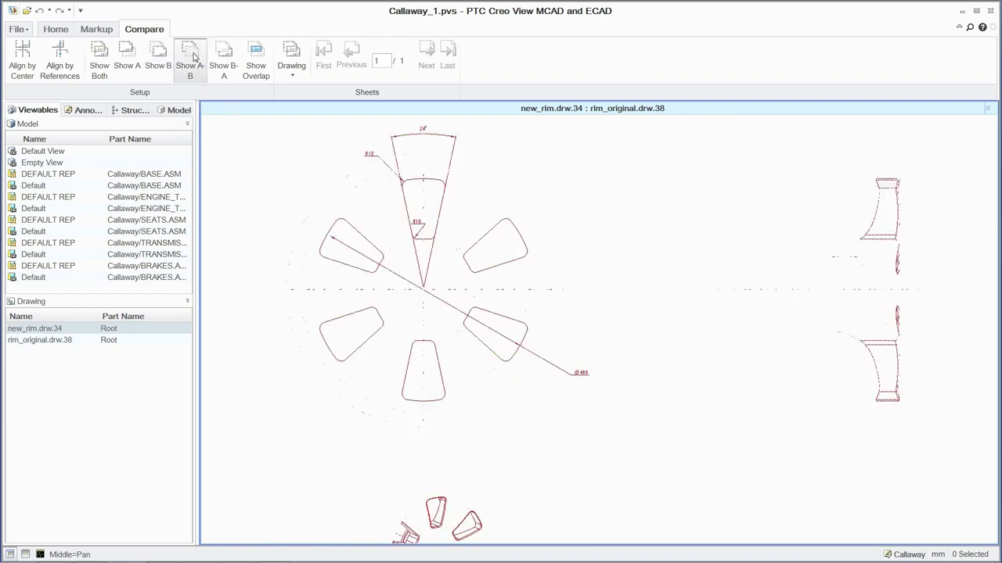
left_click(194, 56)
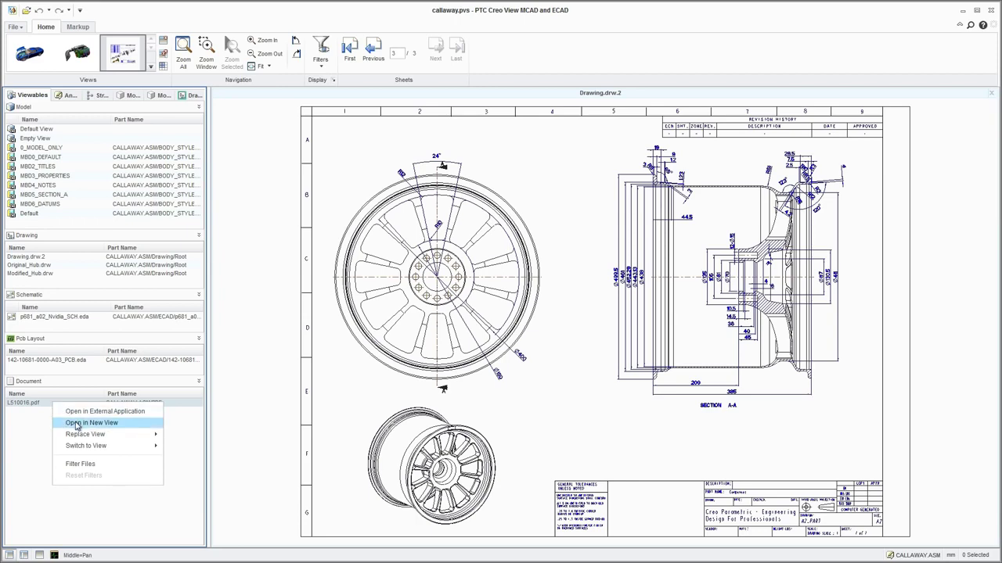
Open L510016.pdf in a new view, fit the page, and page ahead to page 13.
left_click(74, 422)
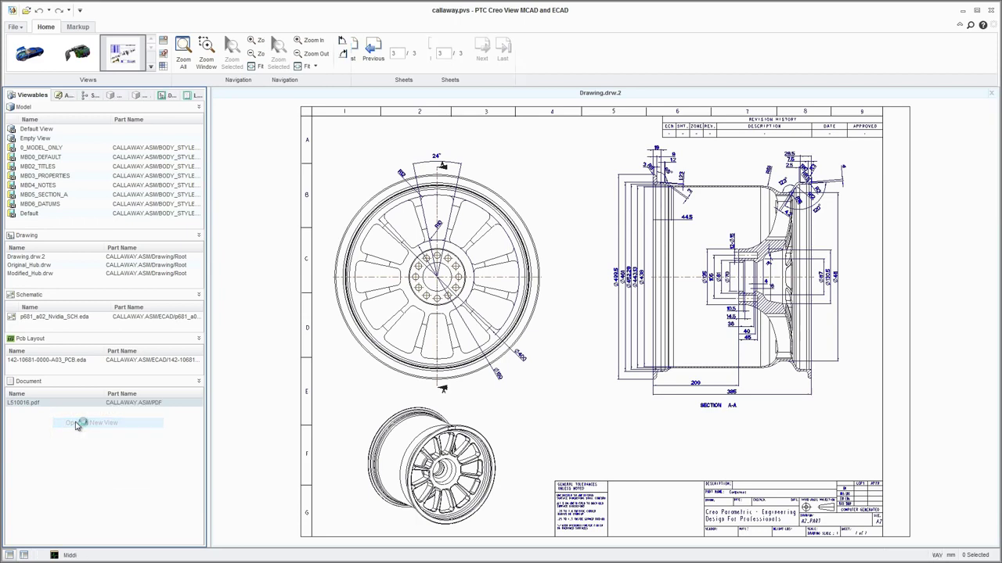
left_click_drag(994, 105, 995, 133)
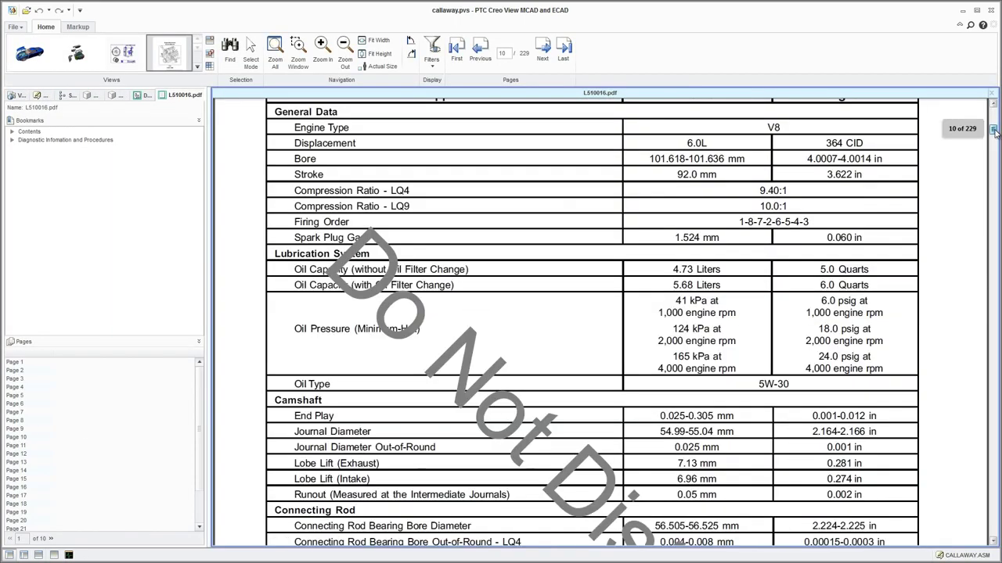
left_click(271, 64)
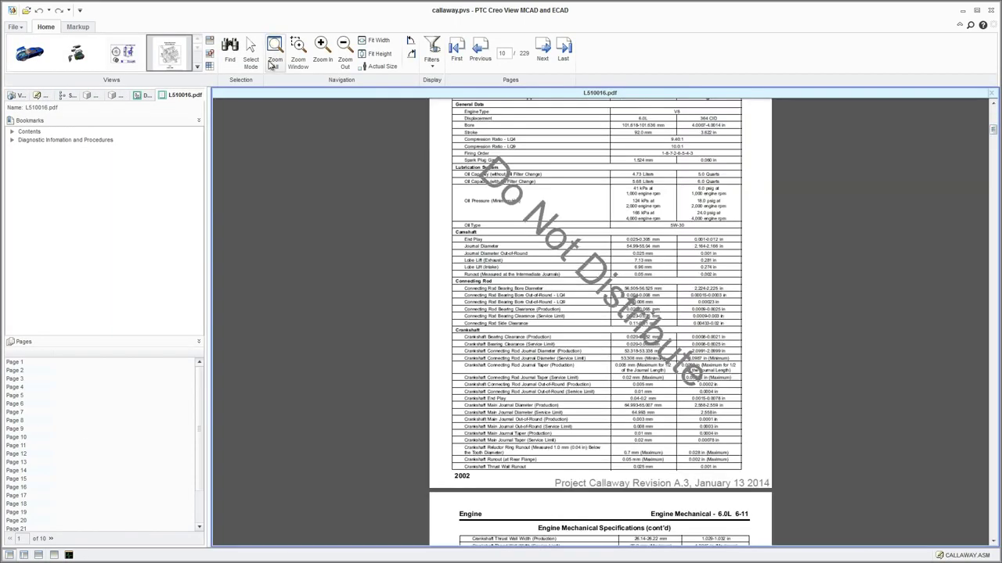
left_click(539, 56)
left_click(539, 56)
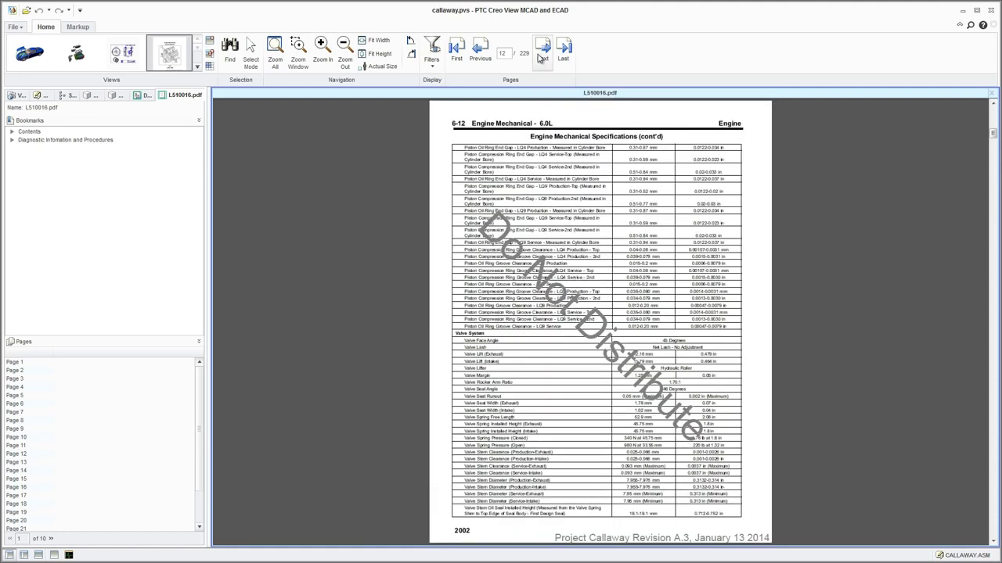
left_click(540, 57)
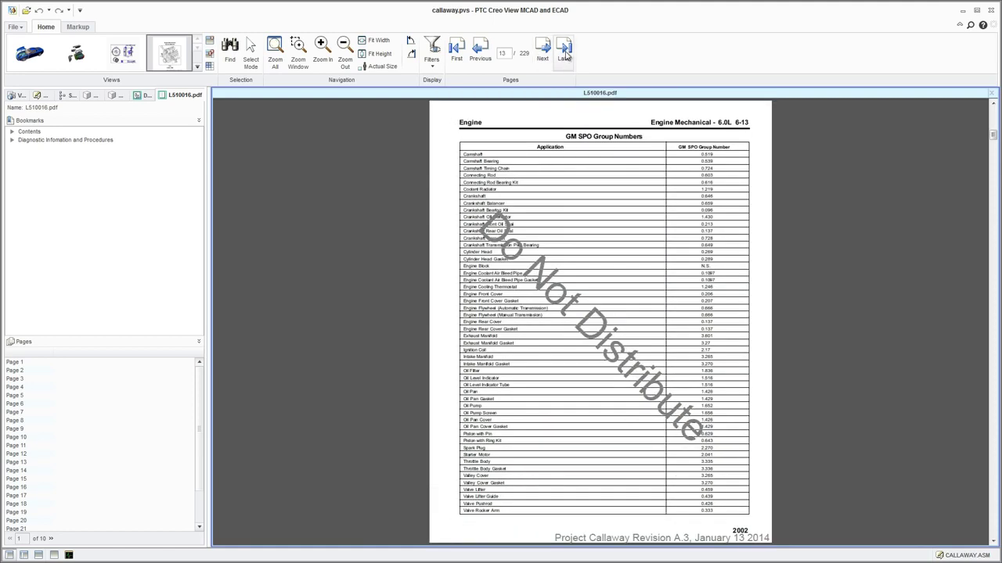
left_click(566, 55)
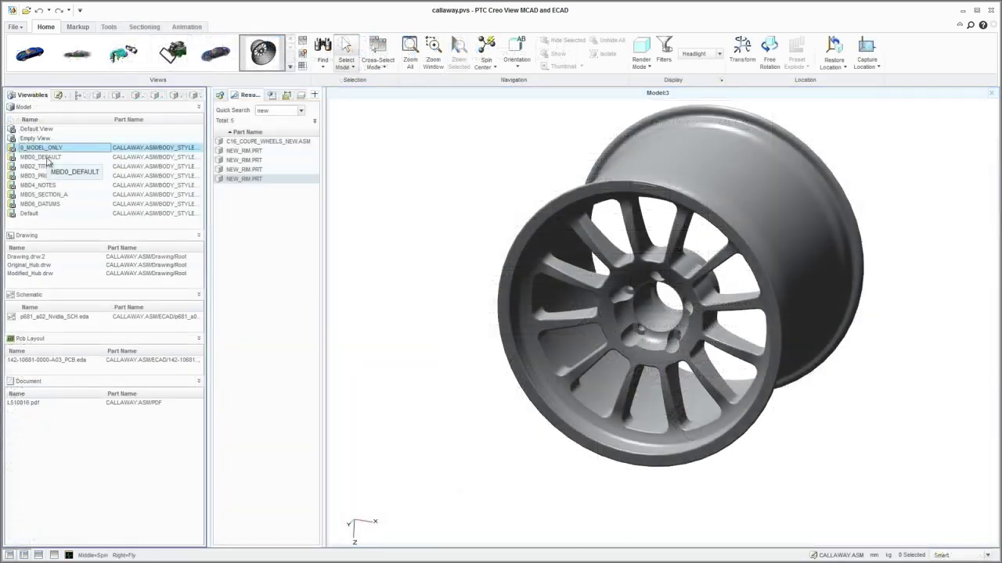
Switch the wheel through the MBD0_DEFAULT, MBD2_TITLES and MBD3_PROPERTIES annotation states.
left_click(47, 159)
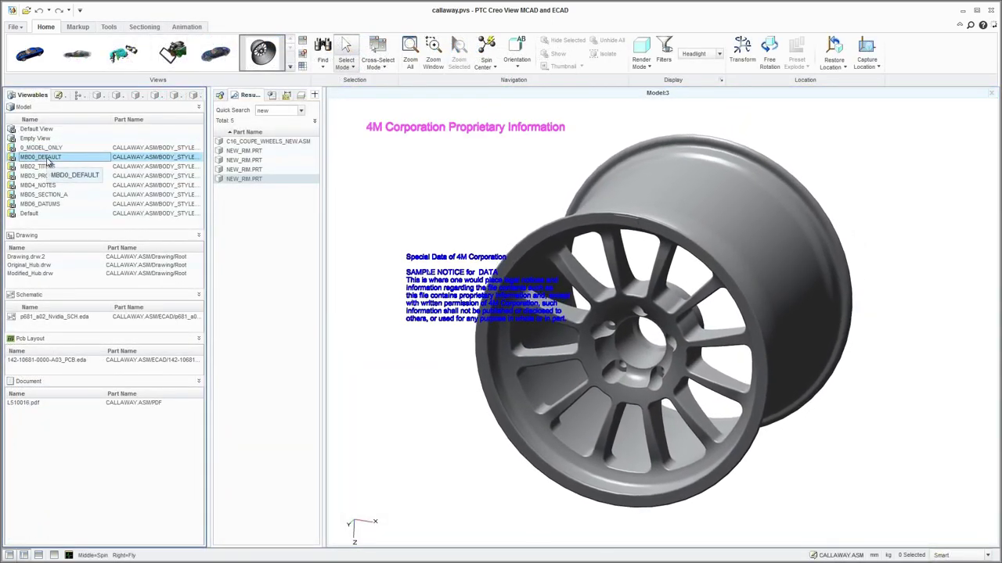
left_click(45, 167)
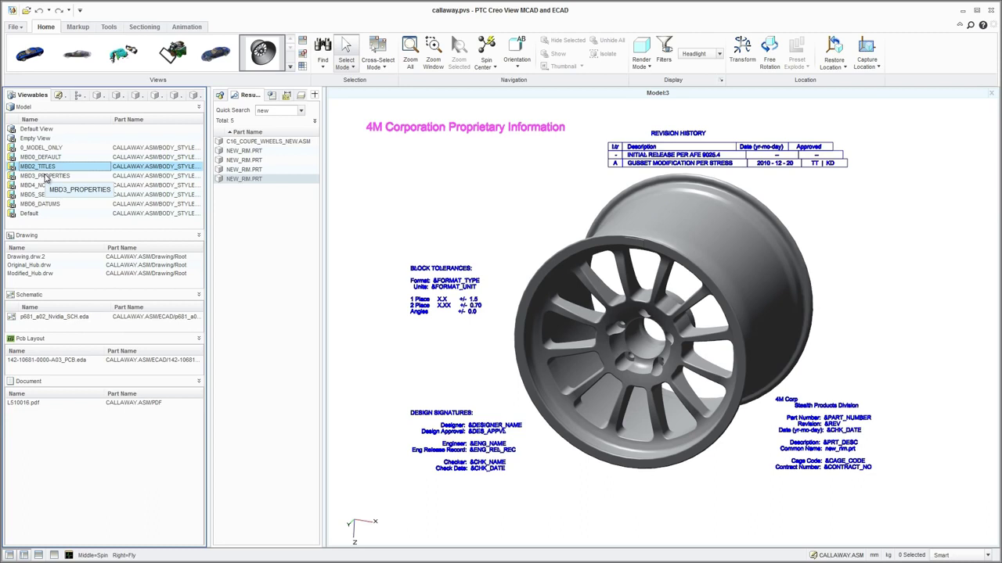
left_click(45, 176)
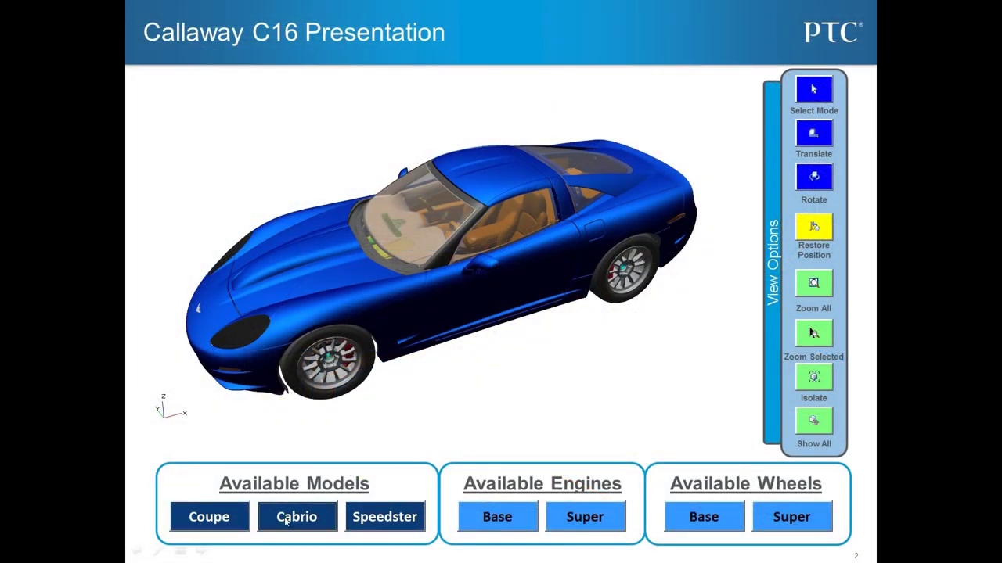
Show the Cabrio and Speedster bodies, then the Base engine, rotated to a new angle.
left_click(287, 522)
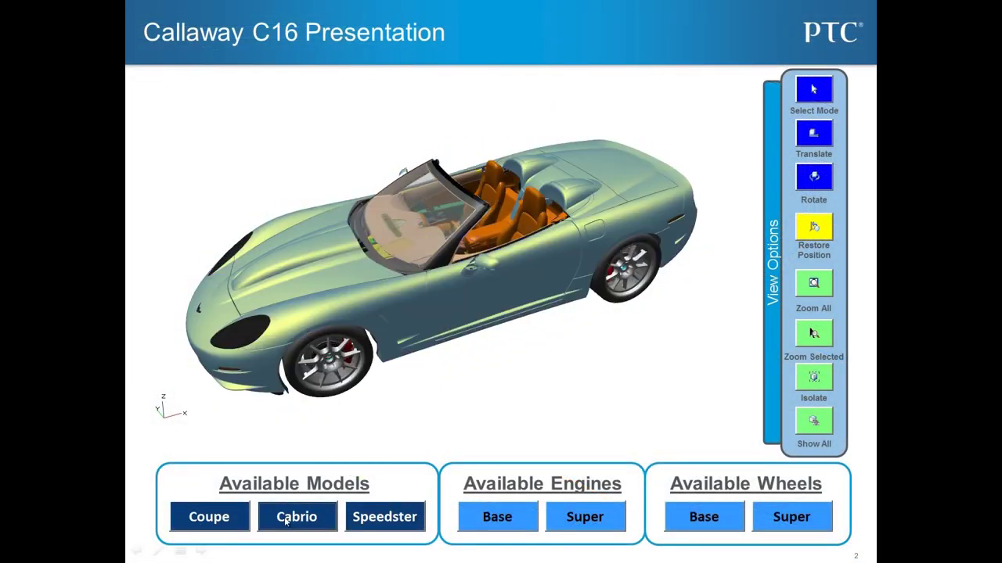
left_click(369, 521)
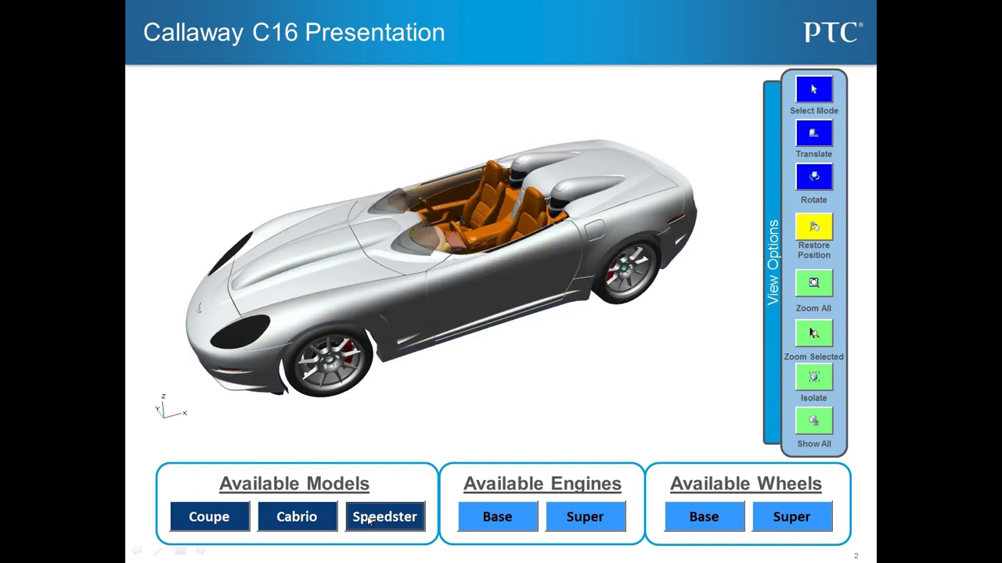
left_click(493, 520)
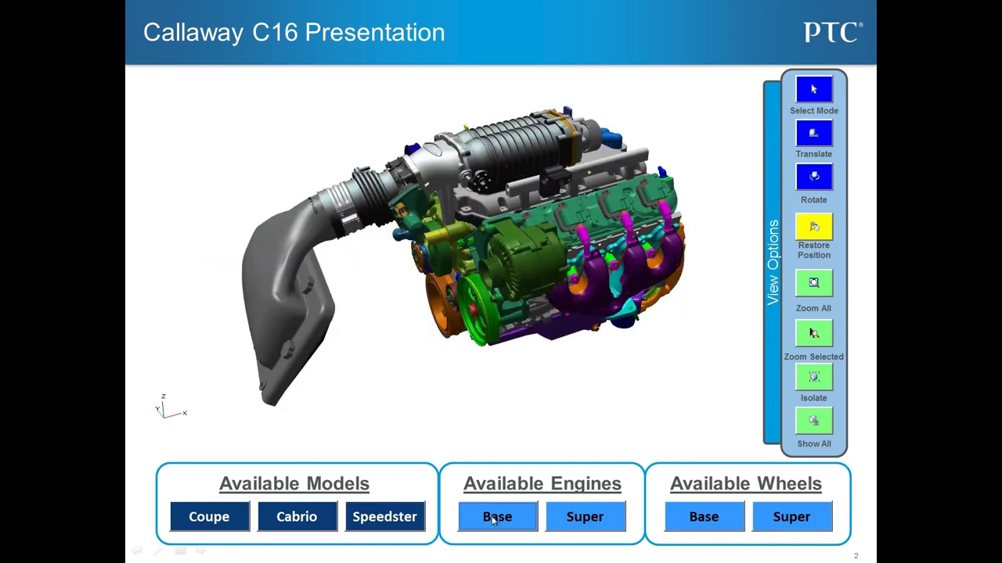
middle_click_drag(528, 264, 531, 266)
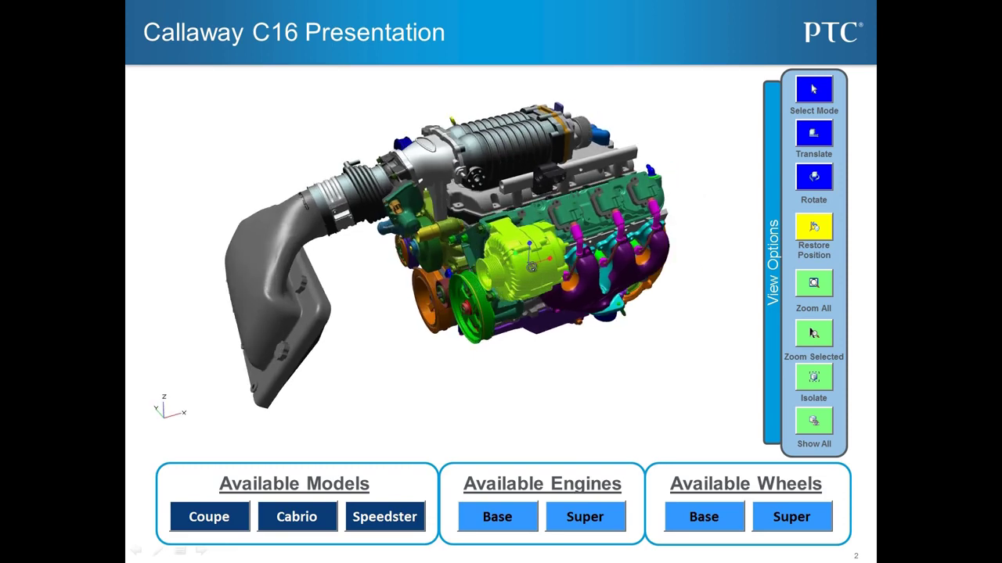
Swap in the Super engine, then show the Base and Super wheels.
left_click(592, 521)
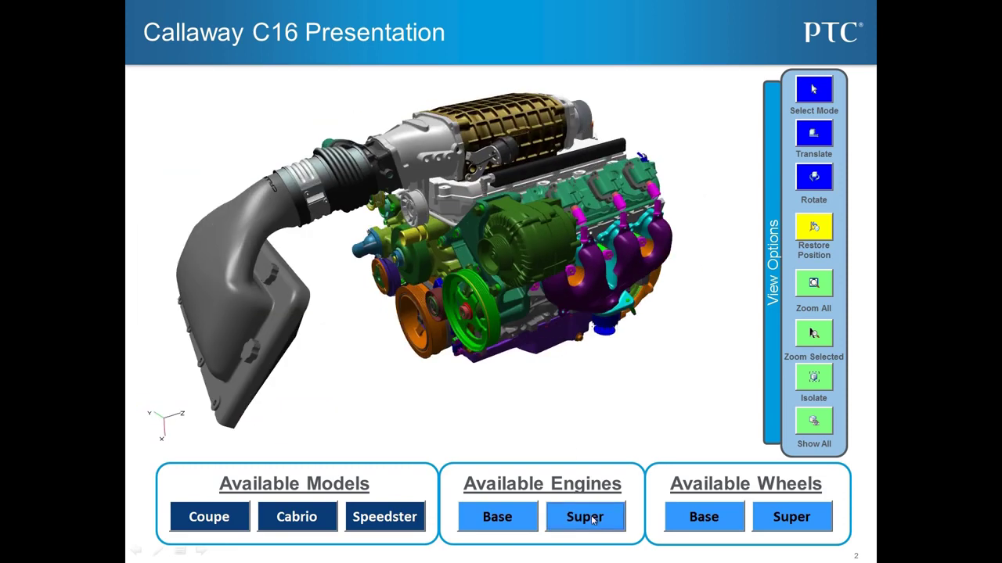
left_click(709, 518)
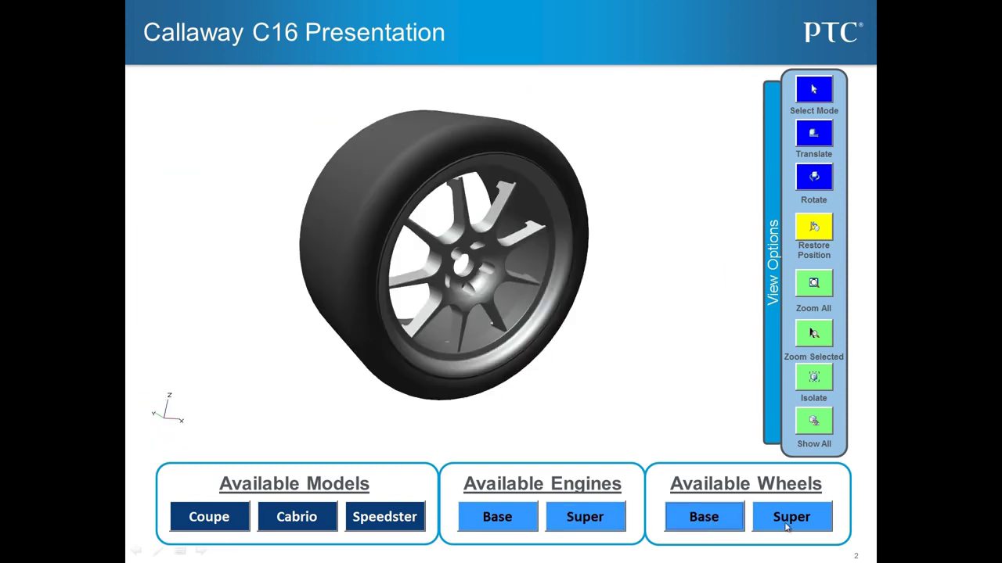
left_click(786, 527)
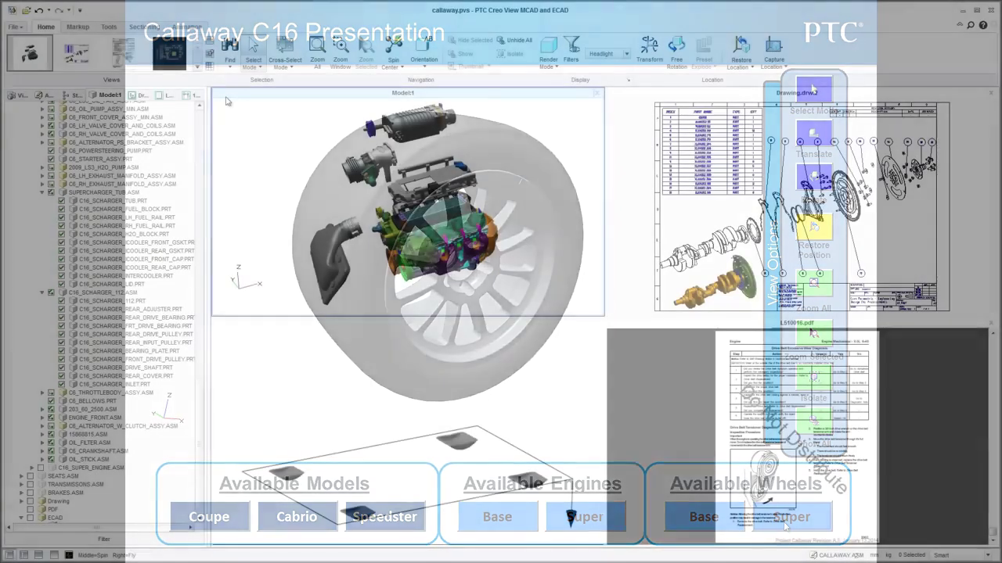